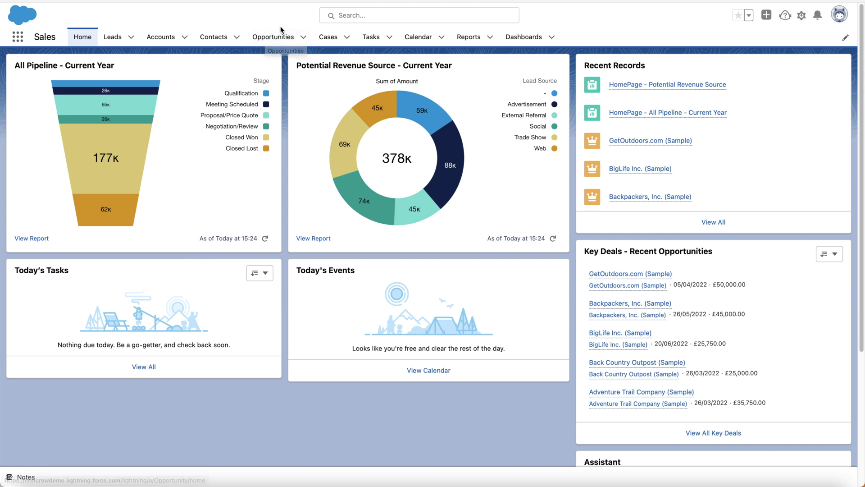
Step: Open the GetOutdoors.com (Sample) opportunity from Opportunities and select Qualification on its stage path
left_click(274, 39)
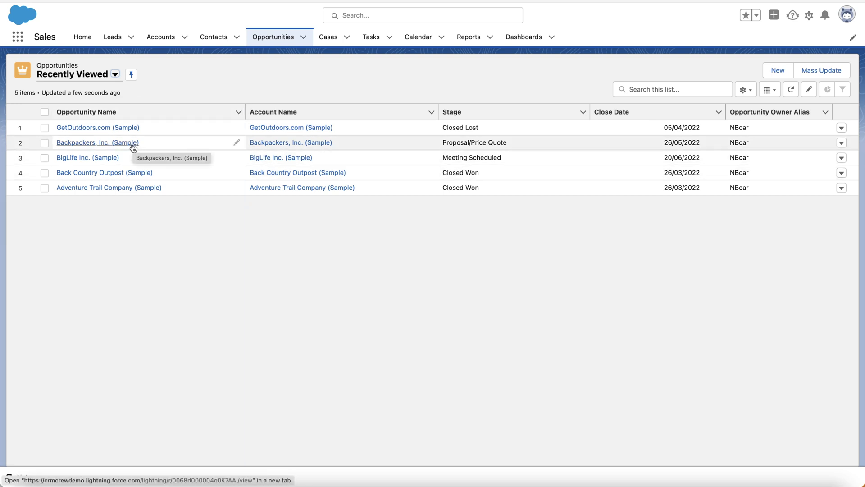
left_click(118, 128)
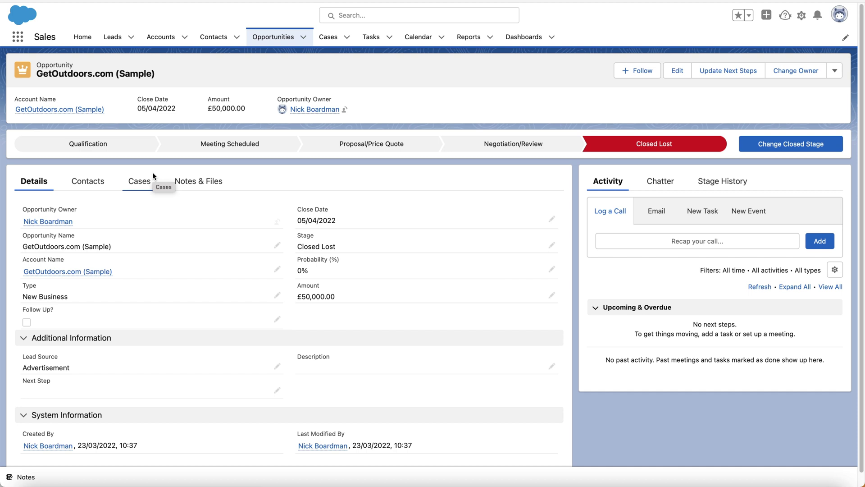
left_click(103, 151)
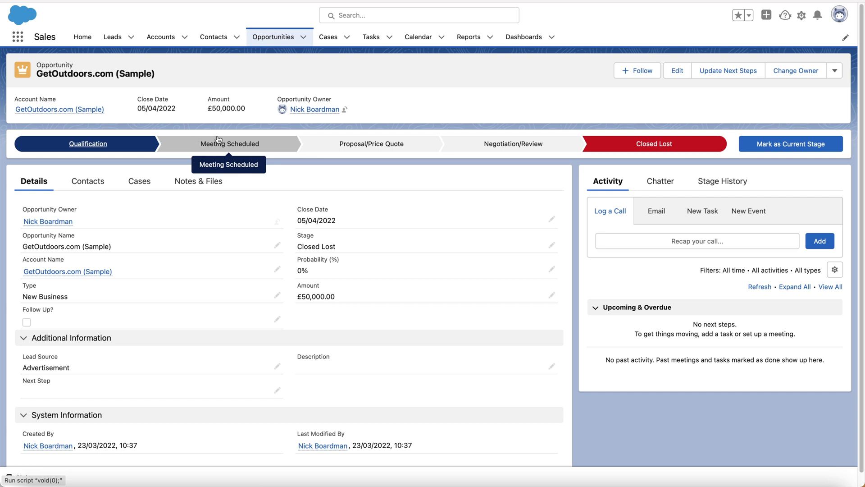
Step: Open Setup in a new tab and go to Object Manager under Objects and Fields
left_click(803, 16)
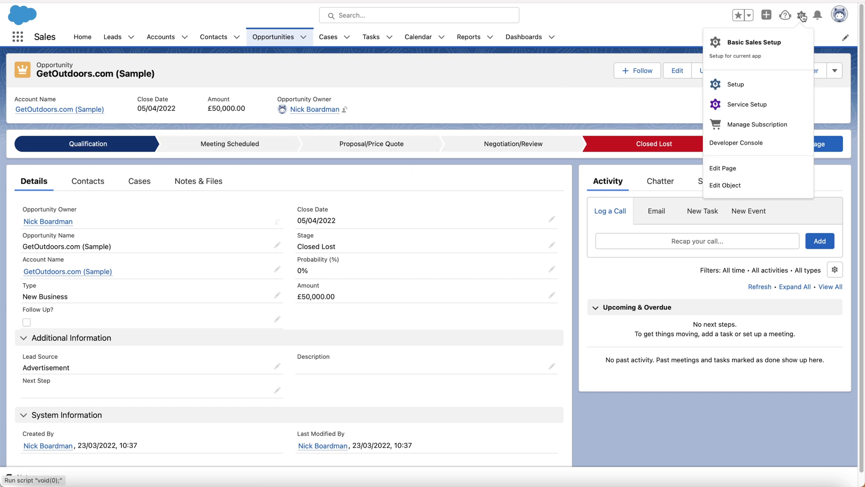
left_click(735, 85)
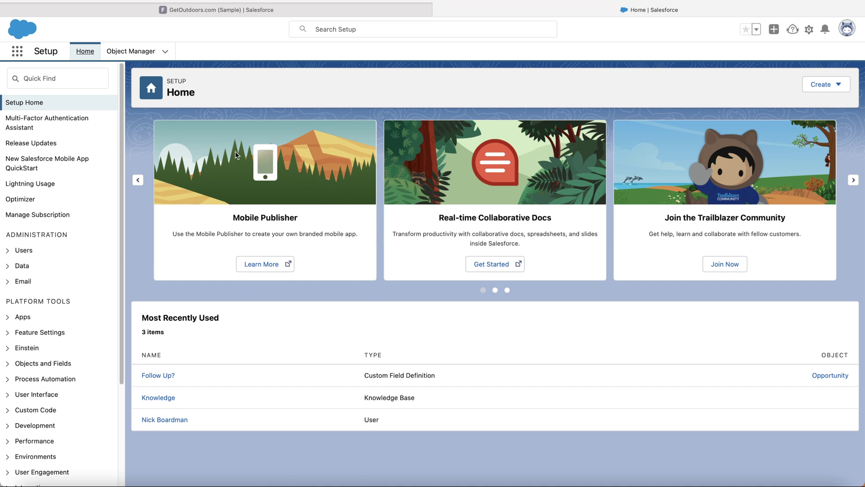
scroll(62, 180, "down", 1)
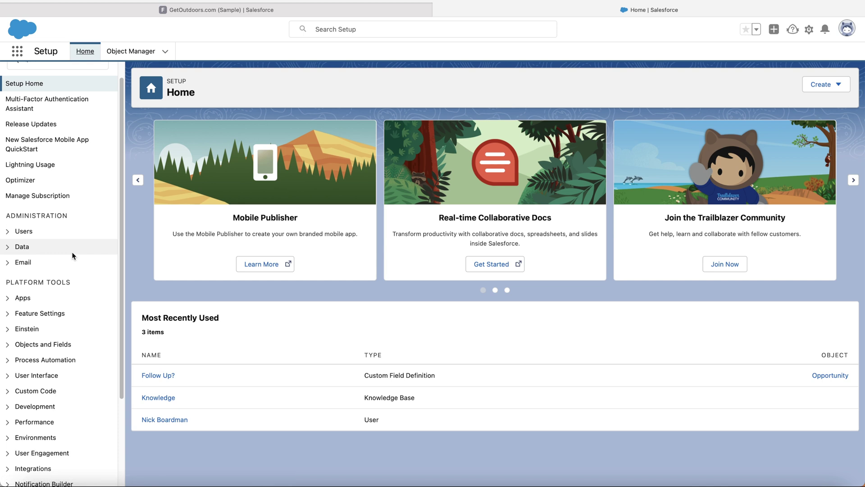
scroll(72, 256, "down", 1)
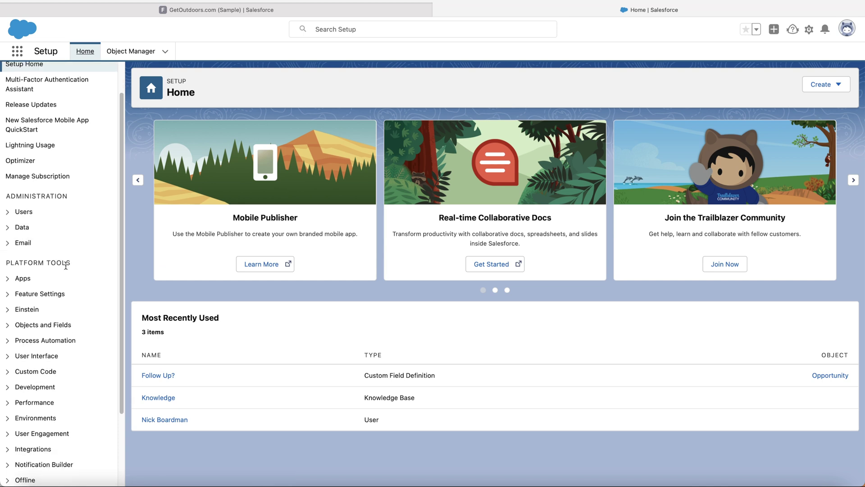
scroll(63, 263, "down", 1)
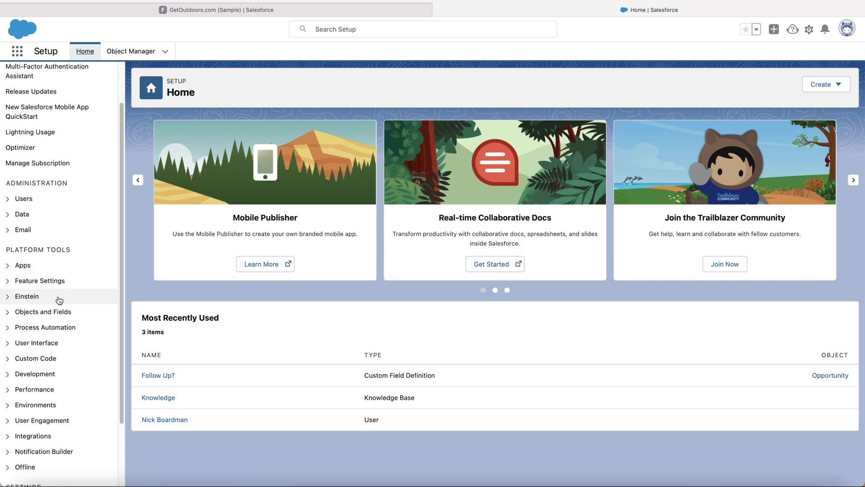
left_click(8, 313)
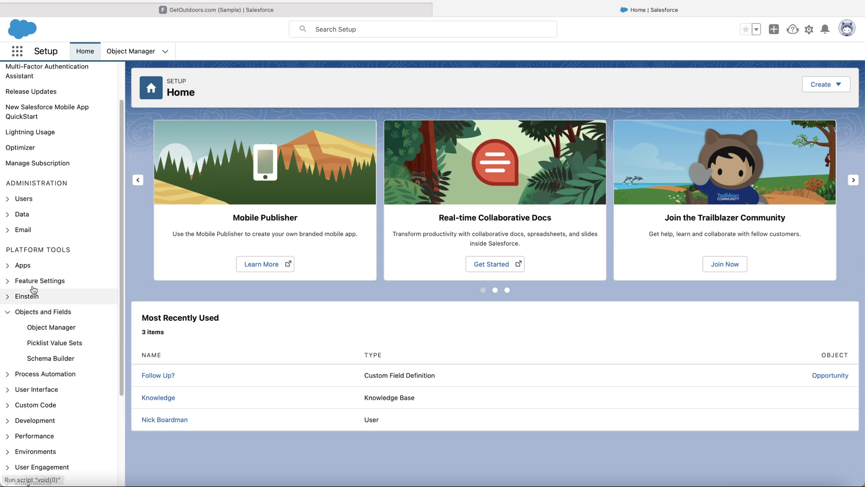
left_click(70, 332)
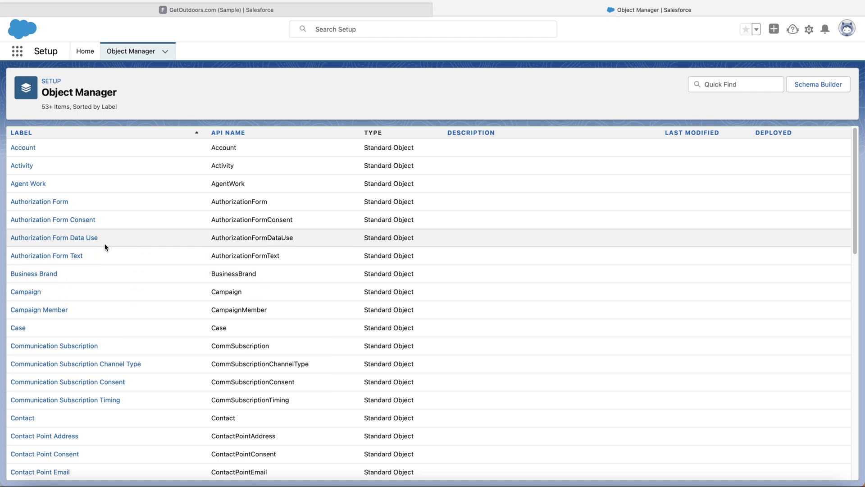
Step: Scroll the Object Manager list down to the Opportunity object
scroll(106, 235, "down", 3)
scroll(106, 234, "down", 10)
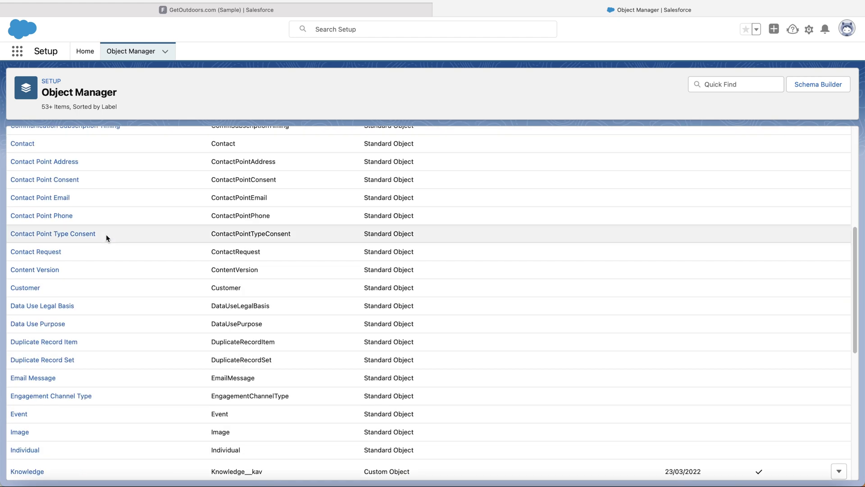
scroll(106, 237, "down", 1)
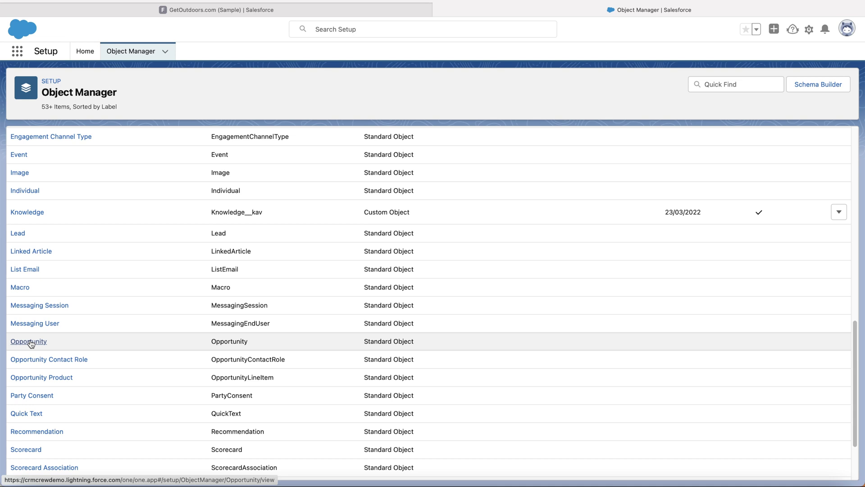
Step: Open Opportunity's Fields & Relationships down to Stage, briefly checking the record tab before returning
left_click(30, 341)
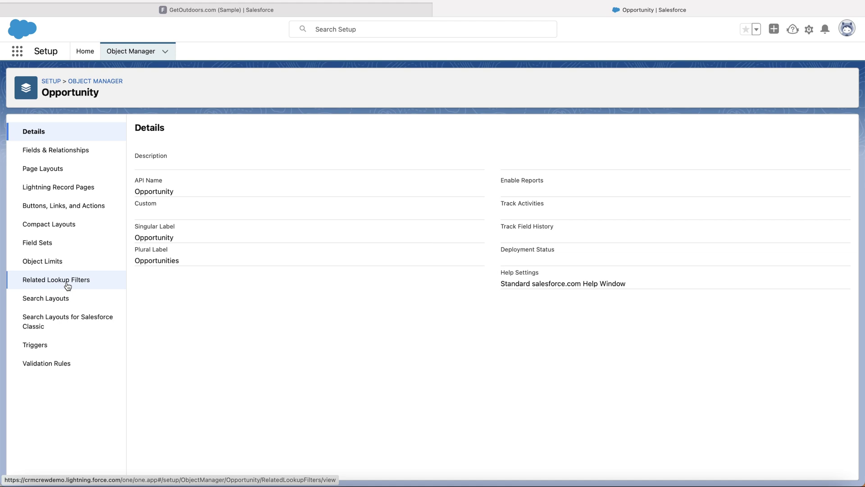
left_click(67, 154)
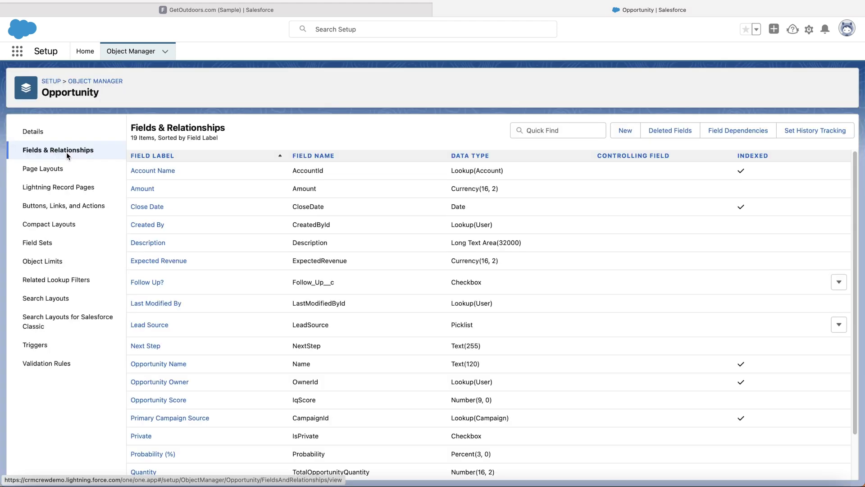
scroll(328, 228, "down", 3)
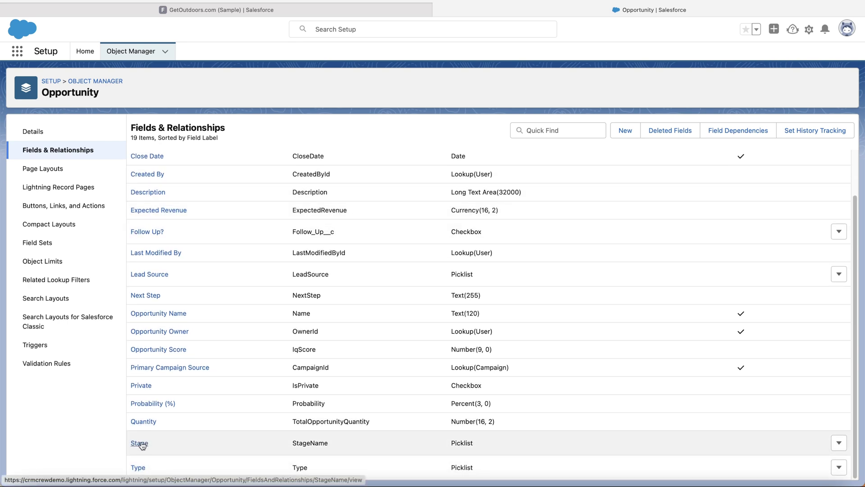
left_click(221, 10)
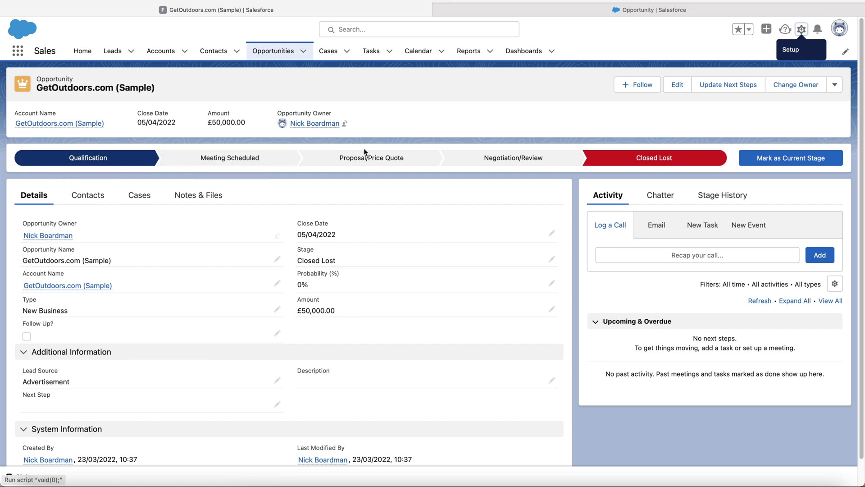
left_click(560, 11)
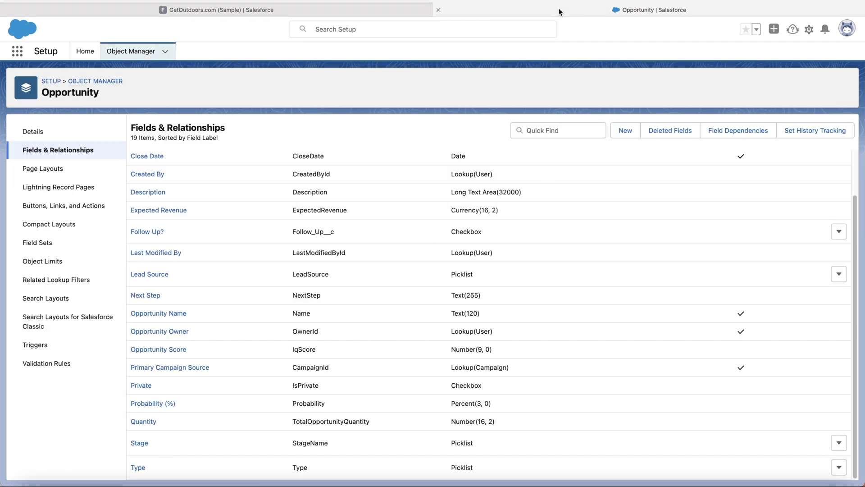
Step: Open the Stage field and review its six picklist values, Qualification (20%) to Closed Lost (0%)
left_click(144, 447)
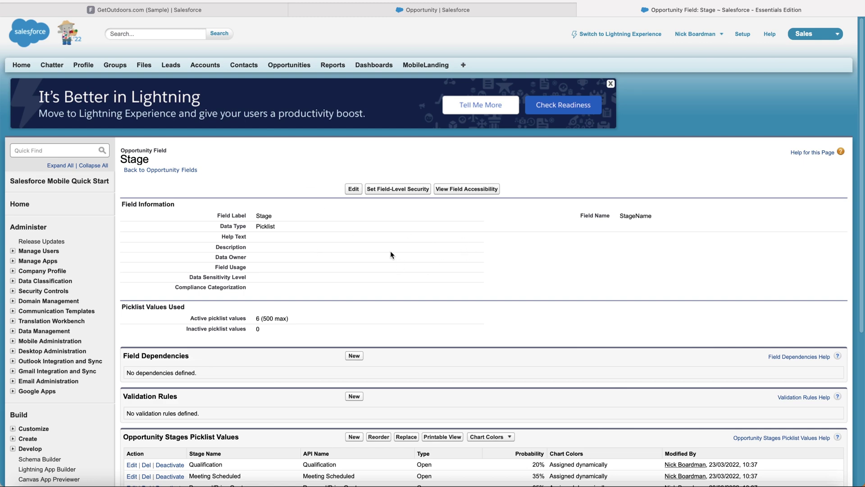
scroll(391, 253, "down", 1)
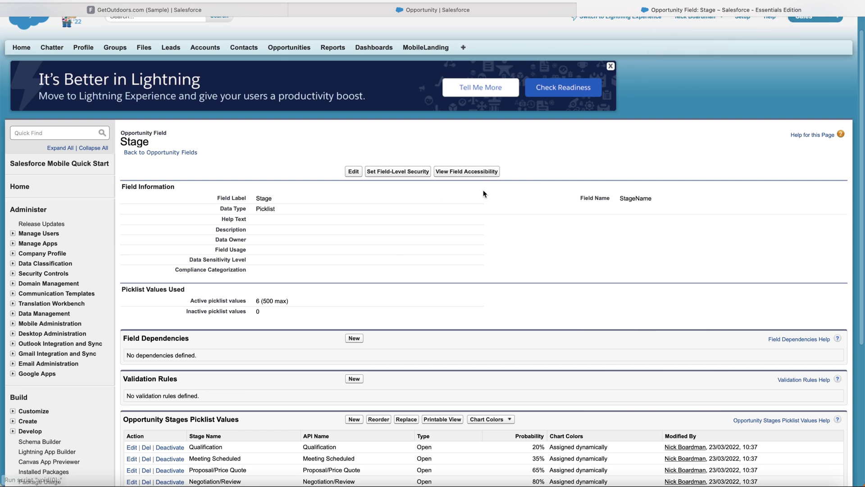
scroll(448, 310, "down", 3)
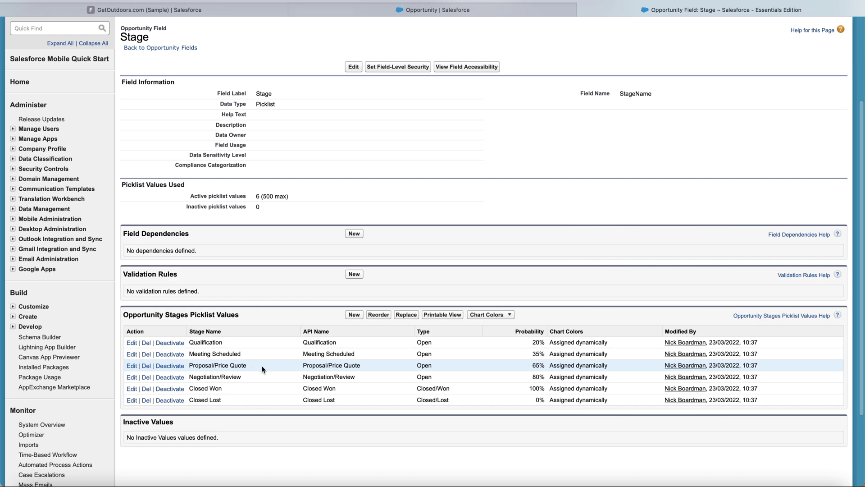
scroll(282, 204, "up", 3)
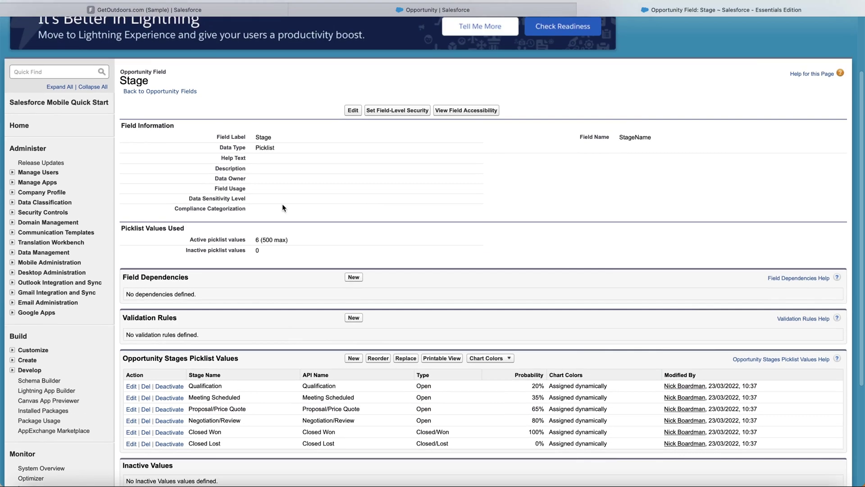
scroll(282, 203, "down", 4)
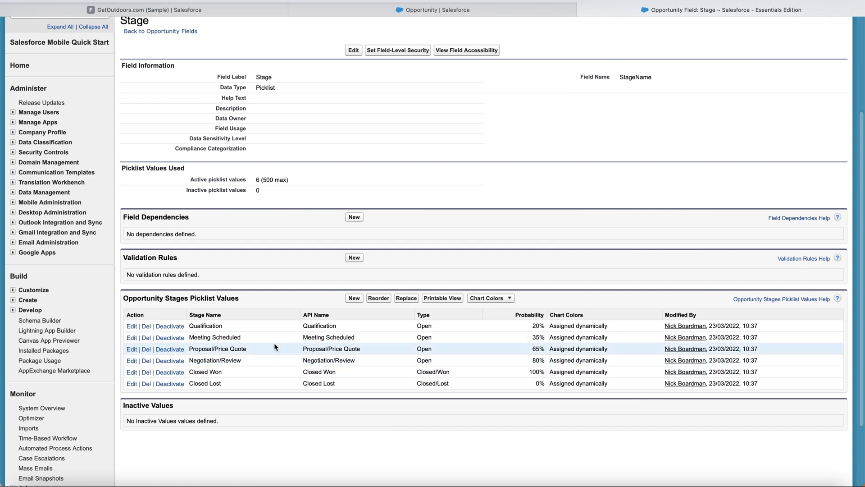
scroll(274, 343, "down", 2)
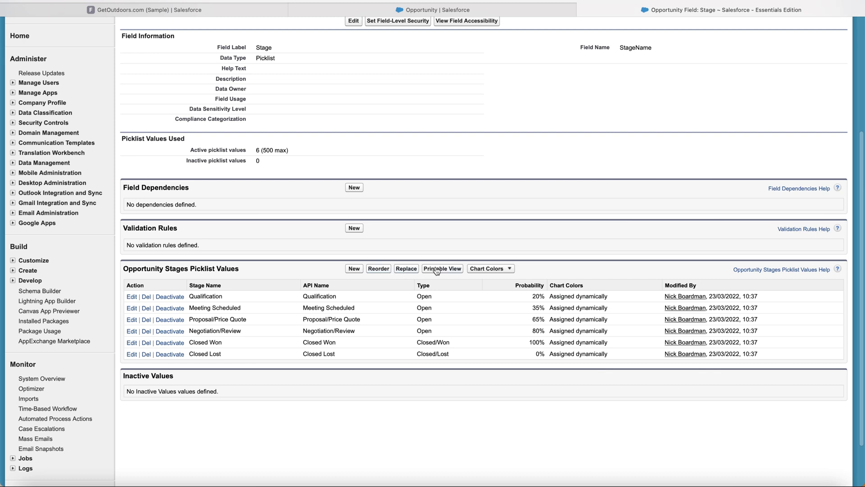
left_click(487, 269)
scroll(332, 256, "down", 1)
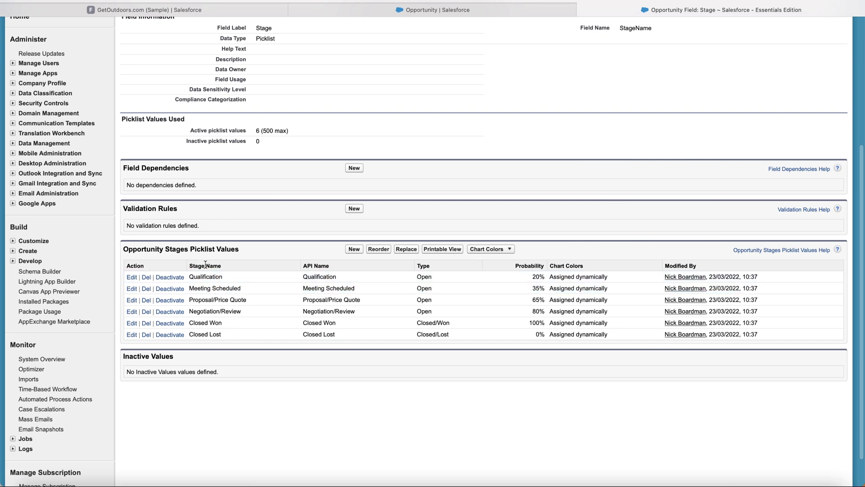
Step: Add a new stage value named 'Example Stage' with type left as Open
left_click(353, 250)
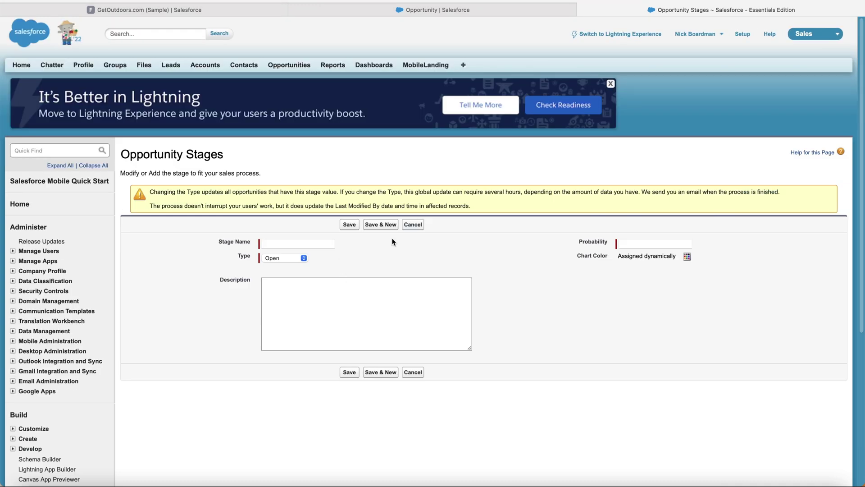
left_click(298, 243)
scroll(364, 258, "down", 2)
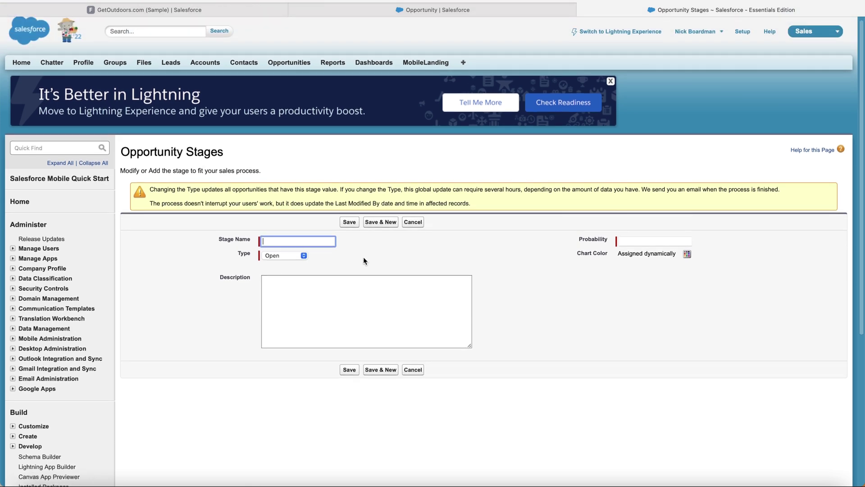
type("Example Stage")
left_click(390, 255)
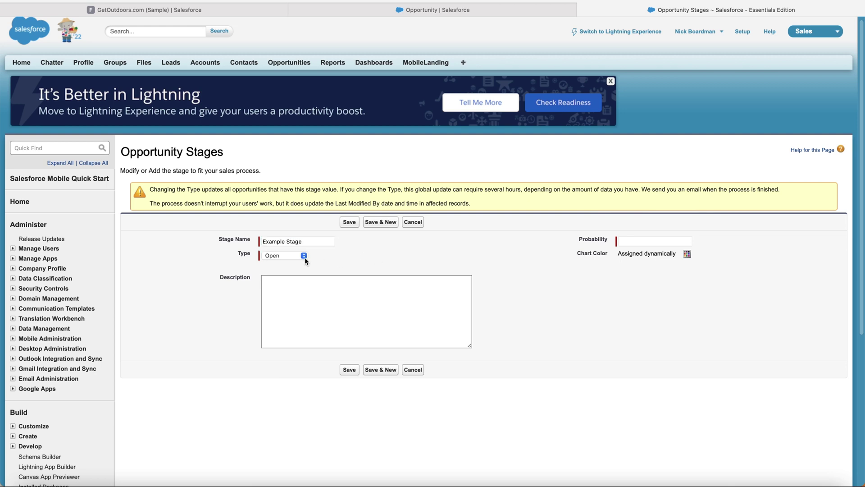
left_click(291, 255)
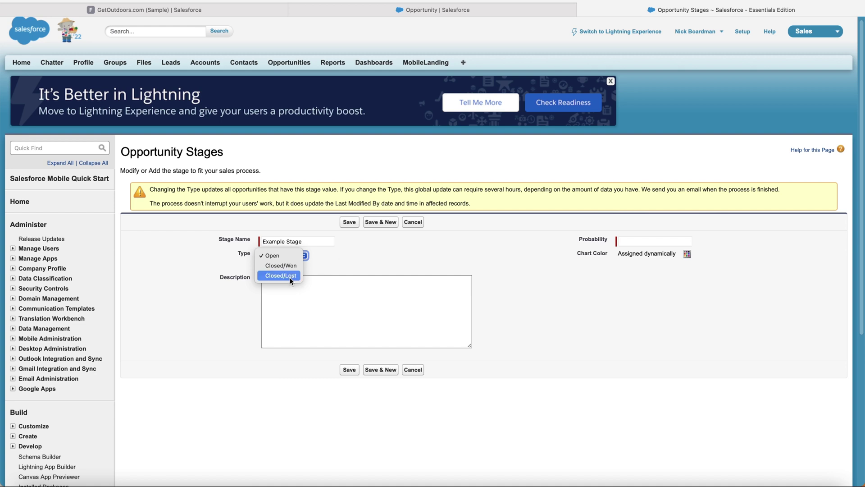
left_click(169, 9)
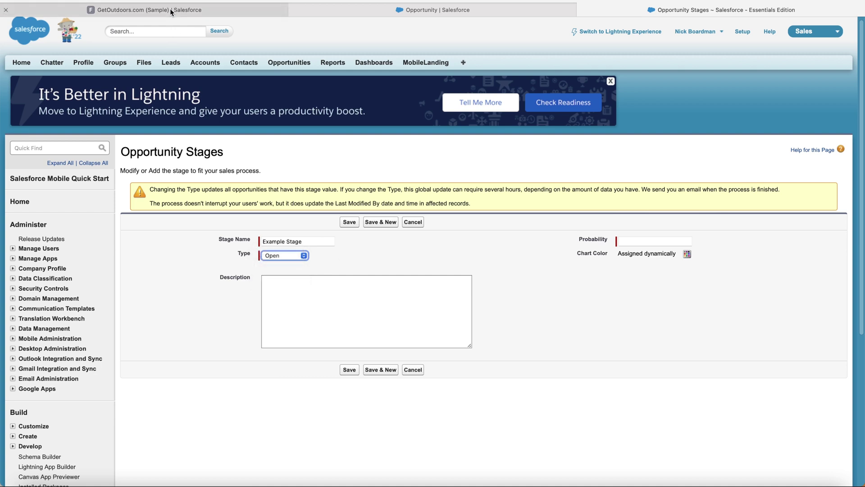
left_click(170, 9)
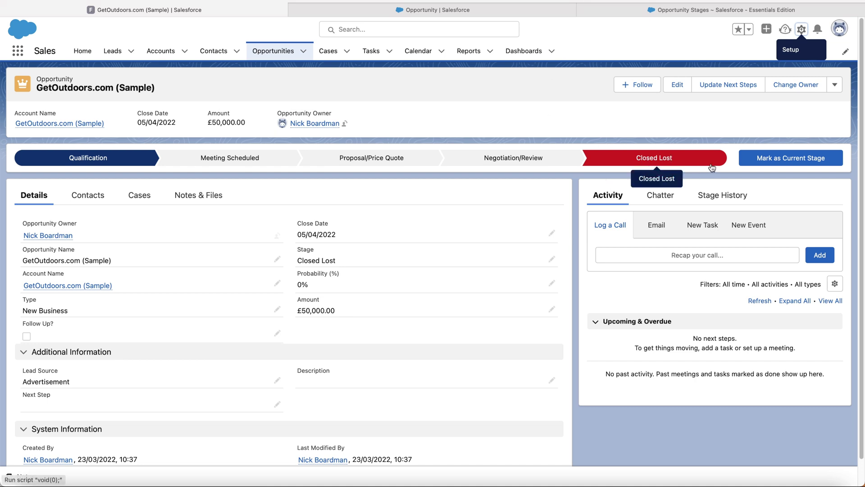
left_click(676, 12)
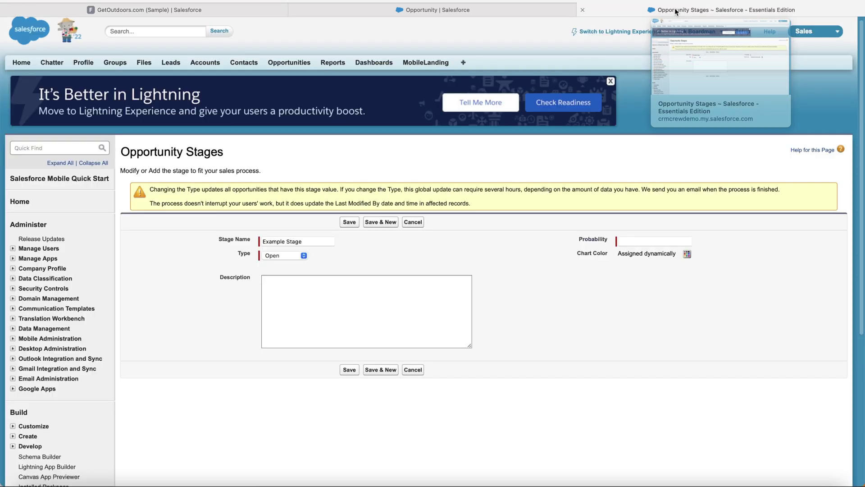
left_click(282, 255)
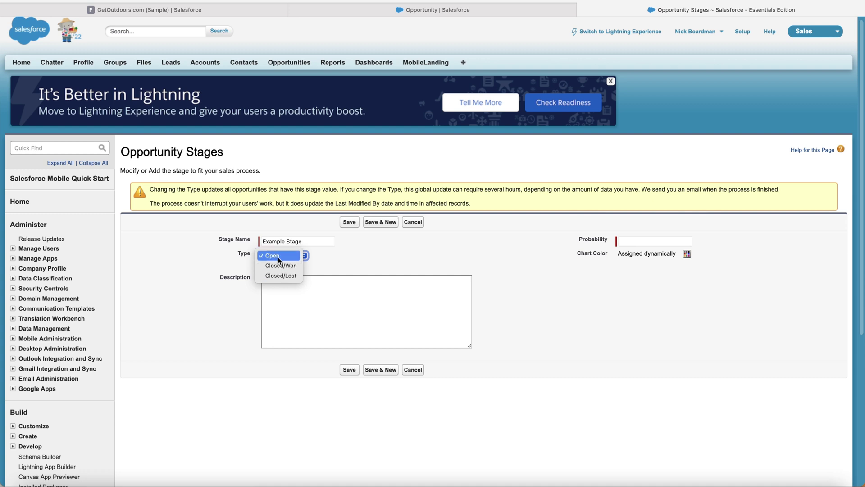
left_click(277, 255)
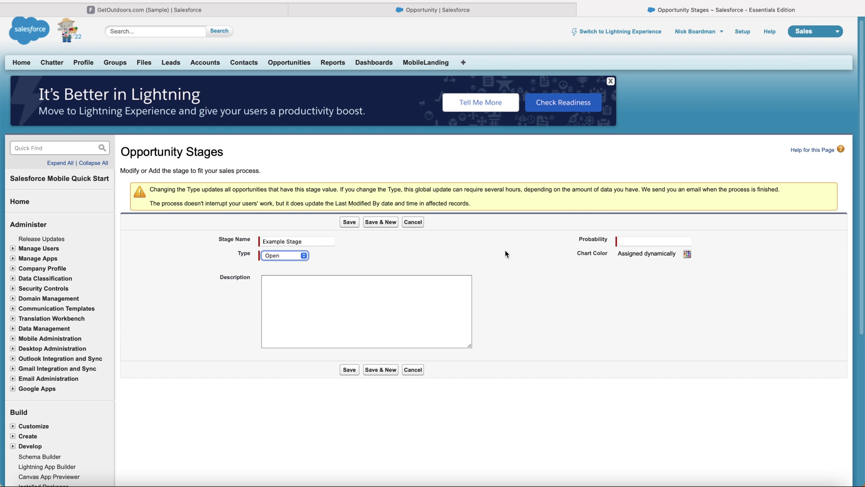
Step: Set the new stage's probability to 70 and save it
left_click(634, 240)
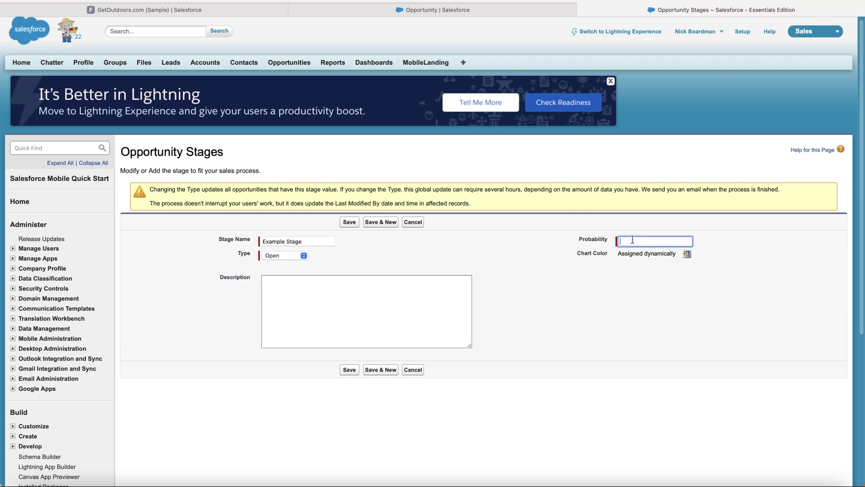
type("70")
left_click(584, 299)
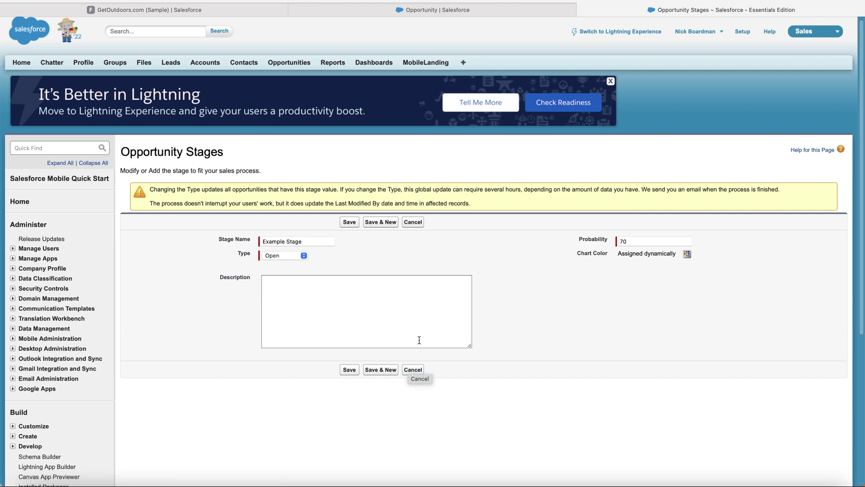
left_click(350, 371)
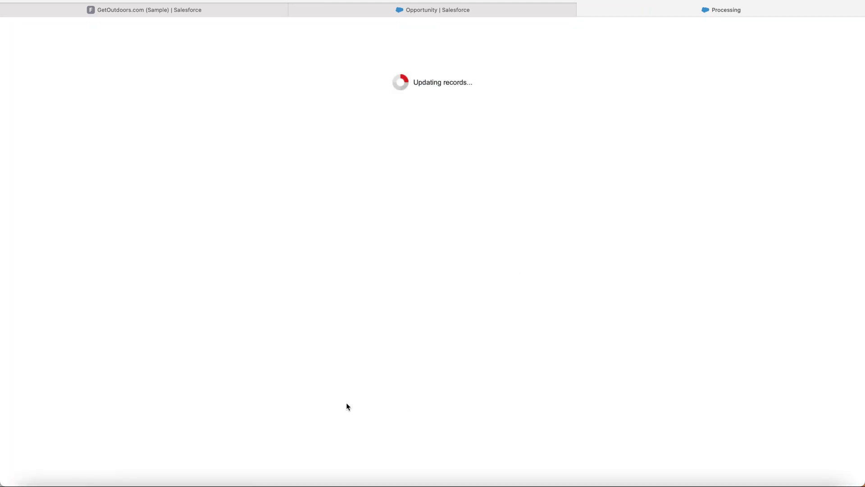
Step: Scroll the Stage field page to confirm Example Stage listed as Open at 70%
scroll(358, 267, "down", 5)
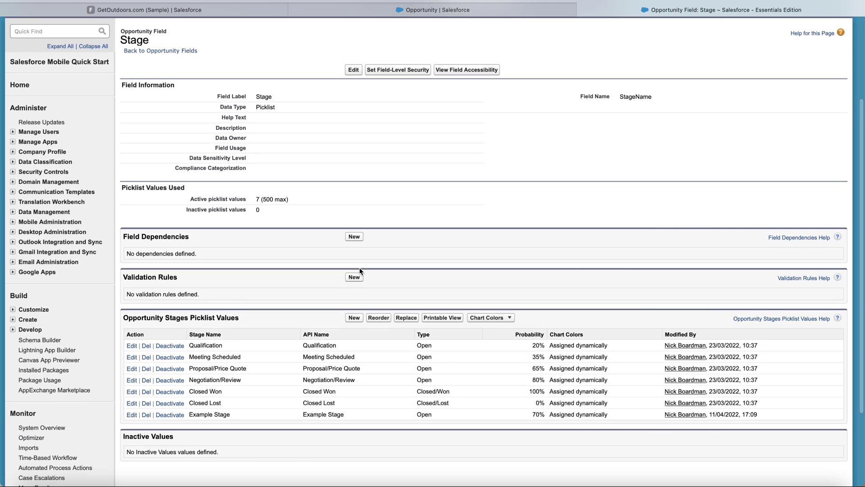
scroll(361, 275, "down", 2)
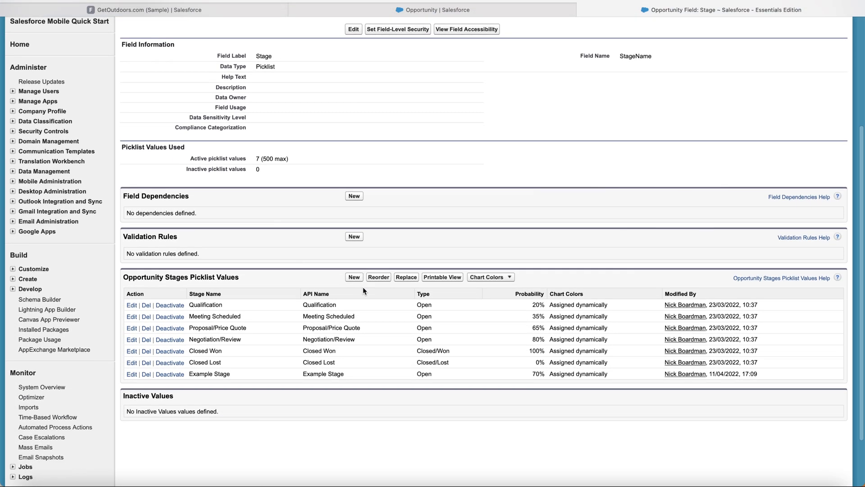
scroll(204, 375, "down", 1)
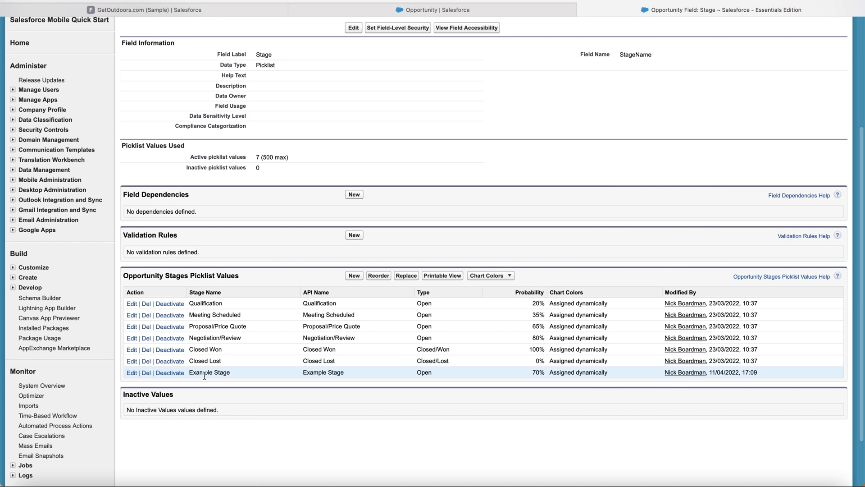
scroll(204, 376, "down", 1)
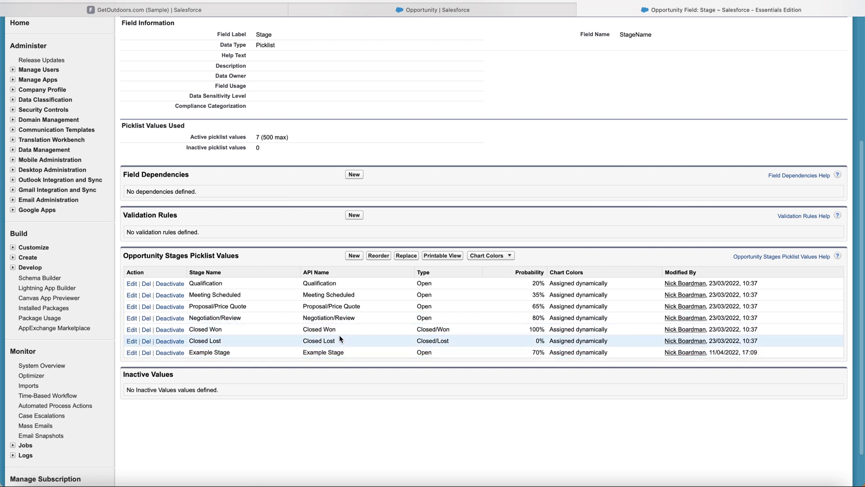
scroll(339, 334, "up", 1)
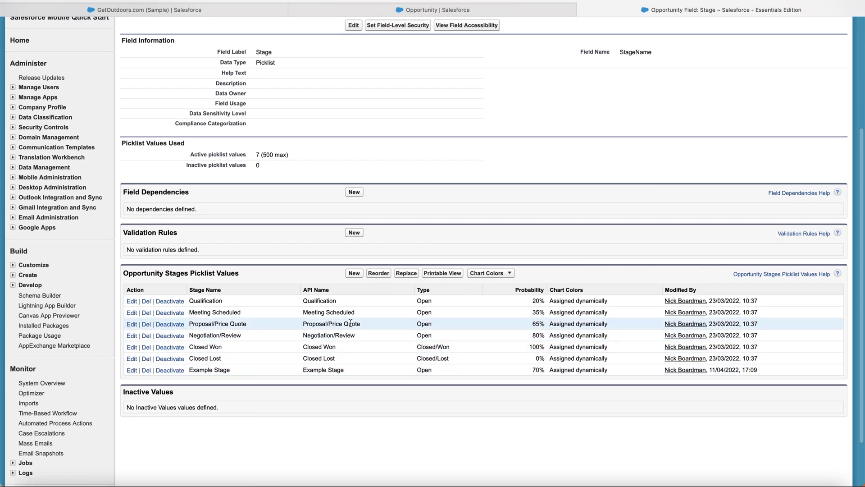
left_click(236, 5)
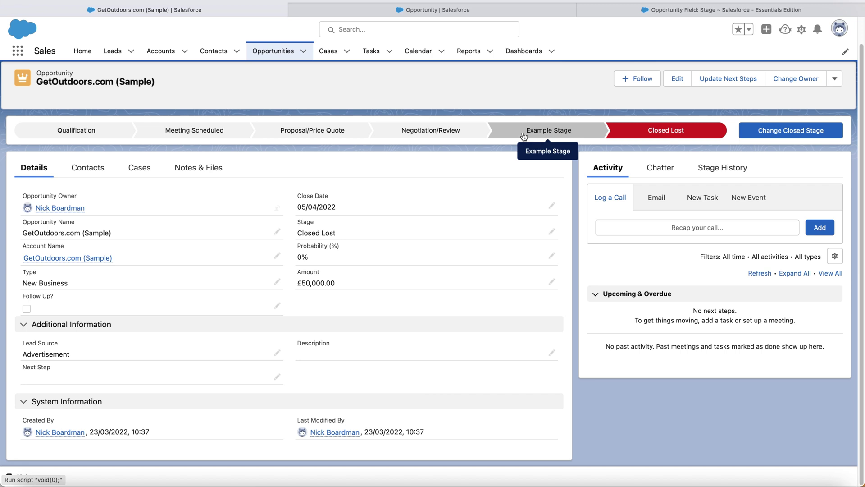
left_click(663, 12)
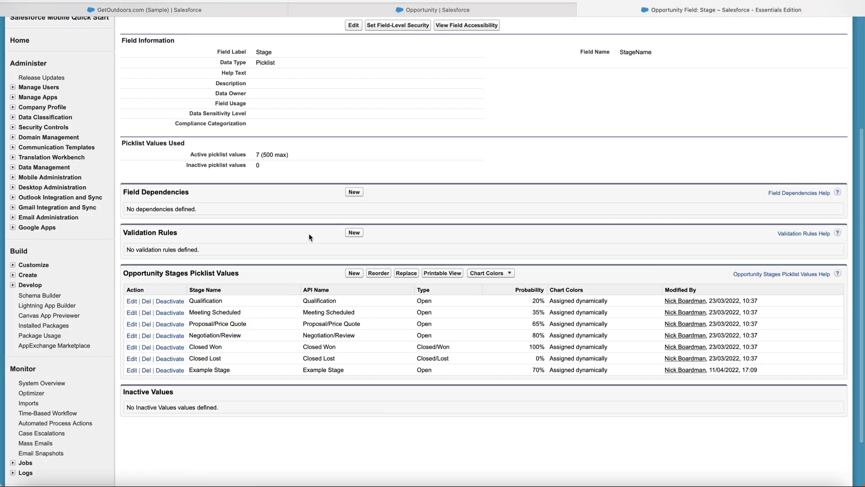
Step: Reorder the Stage values so Example Stage sits second, right after Qualification, and save
left_click(385, 275)
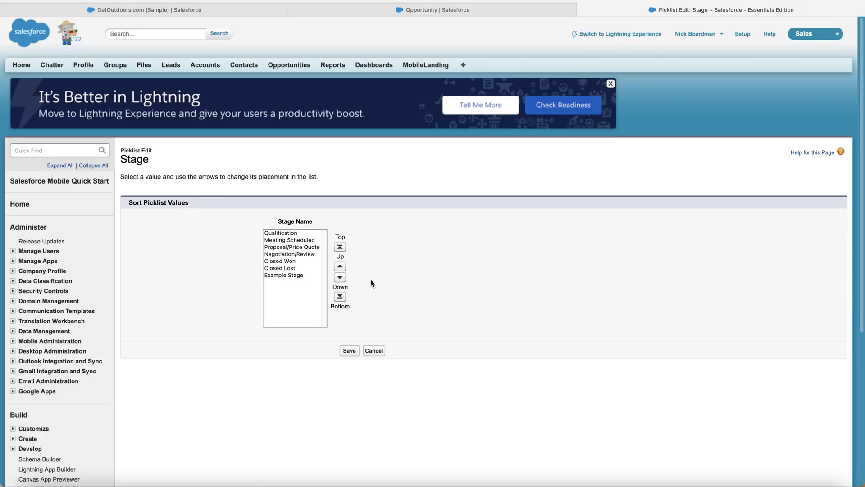
left_click(301, 276)
left_click(339, 267)
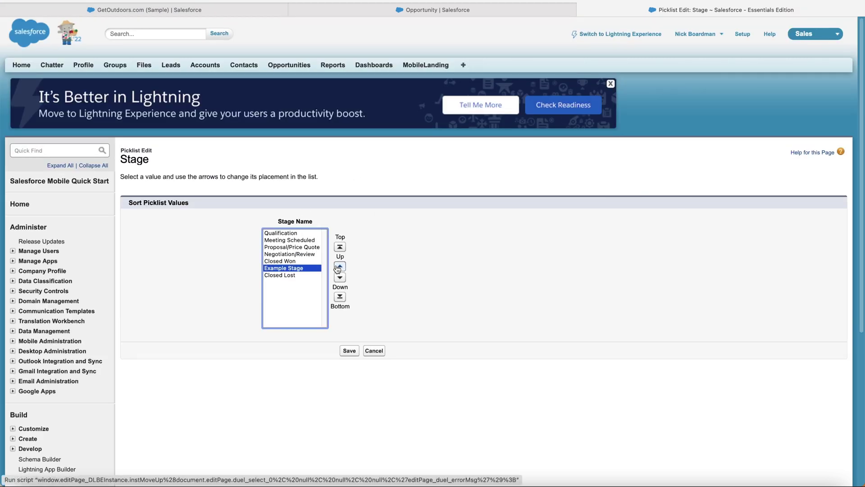
left_click(339, 267)
left_click(339, 267)
left_click(339, 267)
left_click(339, 267)
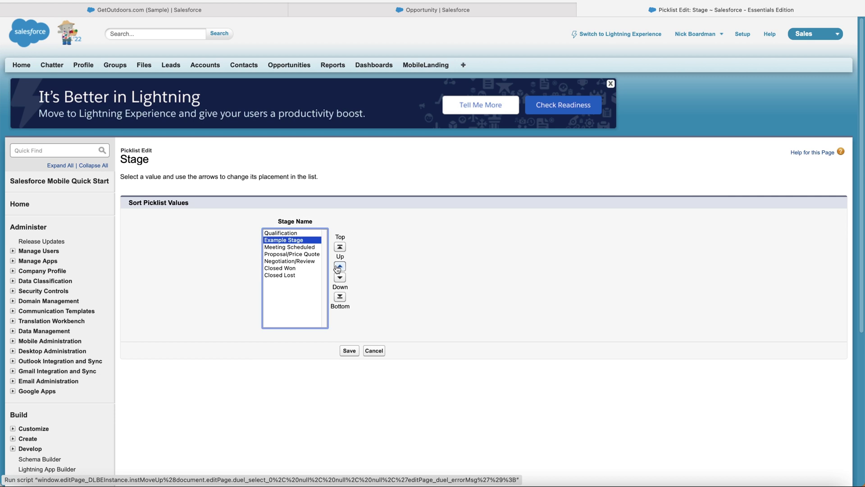
left_click(340, 278)
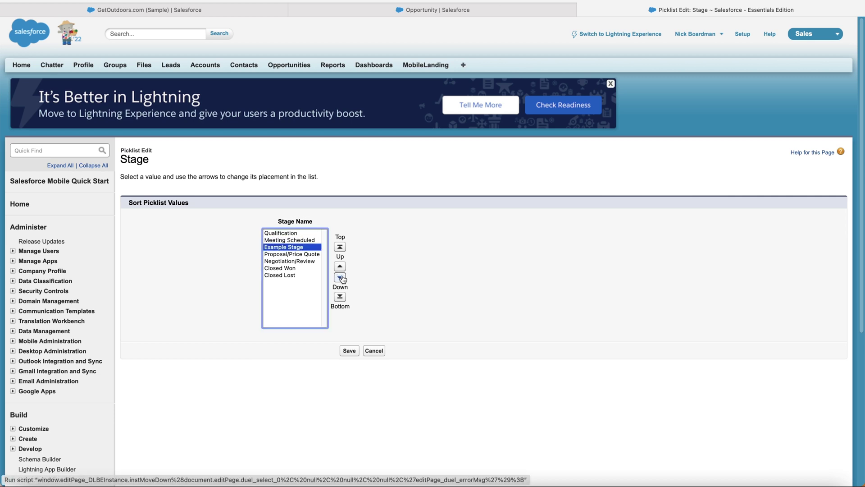
left_click(340, 278)
left_click(340, 278)
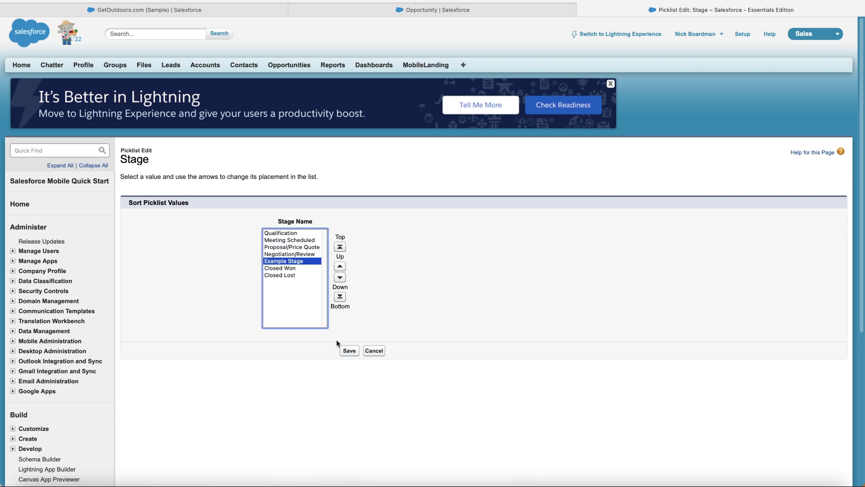
left_click(340, 267)
left_click(340, 267)
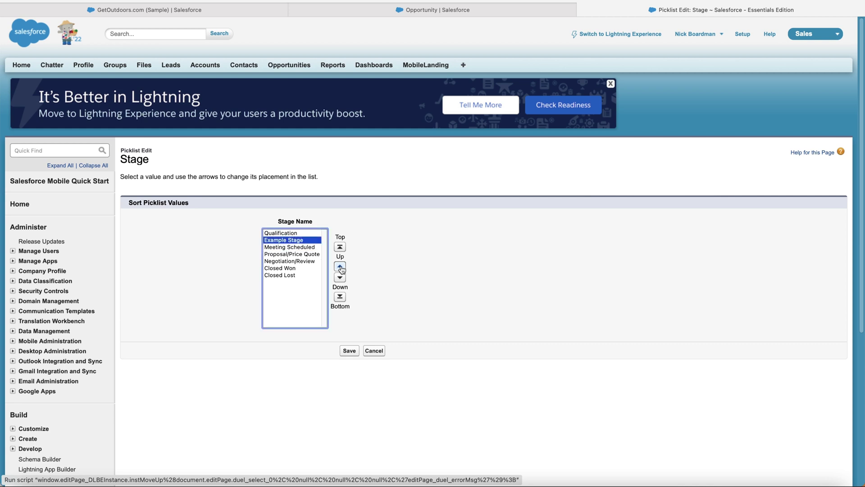
left_click(349, 352)
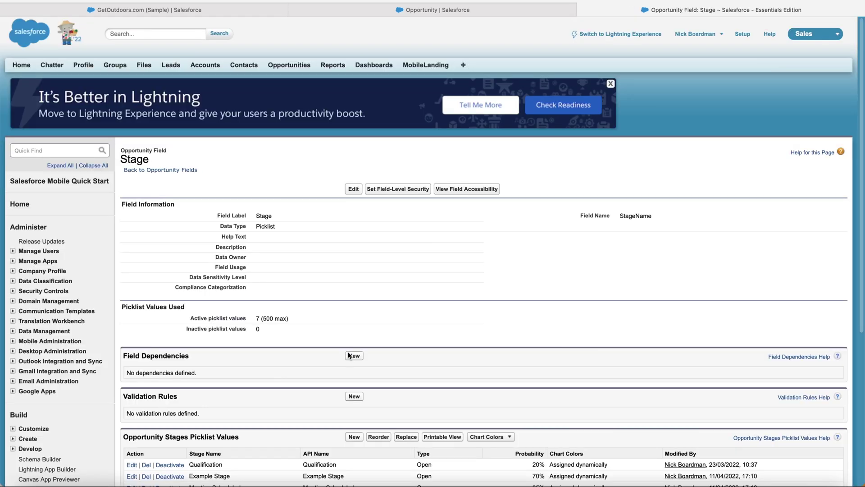
scroll(470, 293, "down", 3)
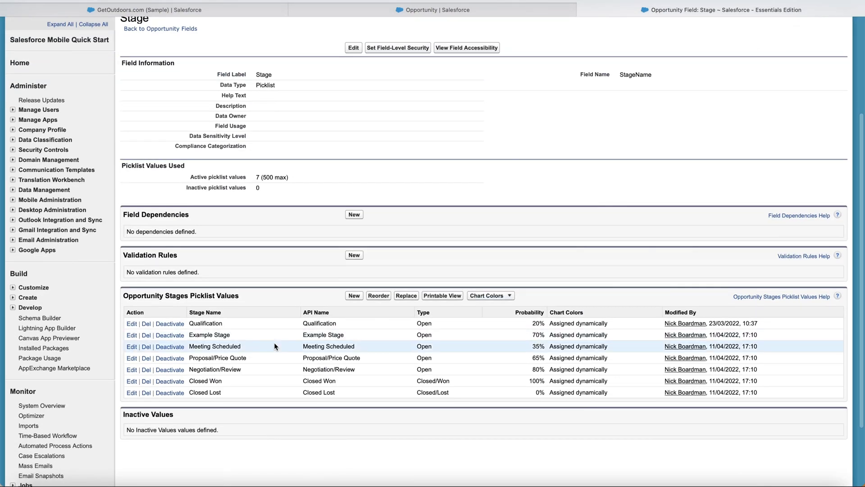
Step: Reload the GetOutdoors.com opportunity so its path shows Example Stage after Qualification
left_click(173, 8)
key("super+r")
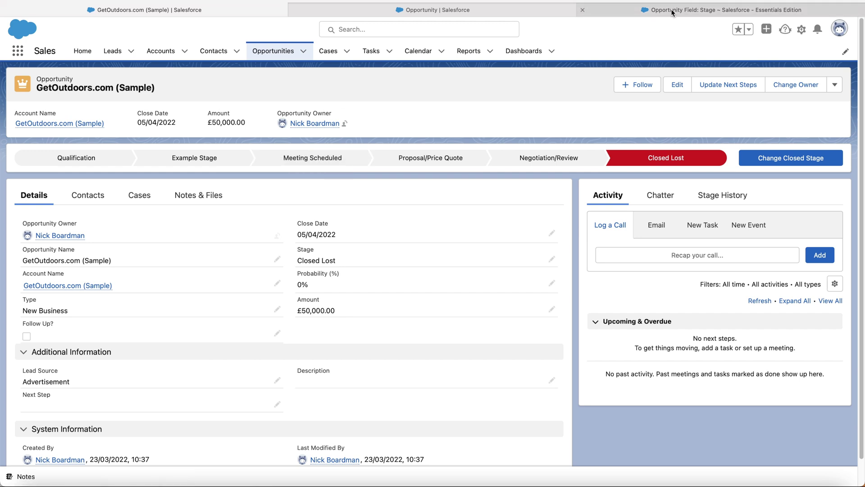
Step: Return to the Stage field setup page and scroll to its picklist values table
left_click(685, 9)
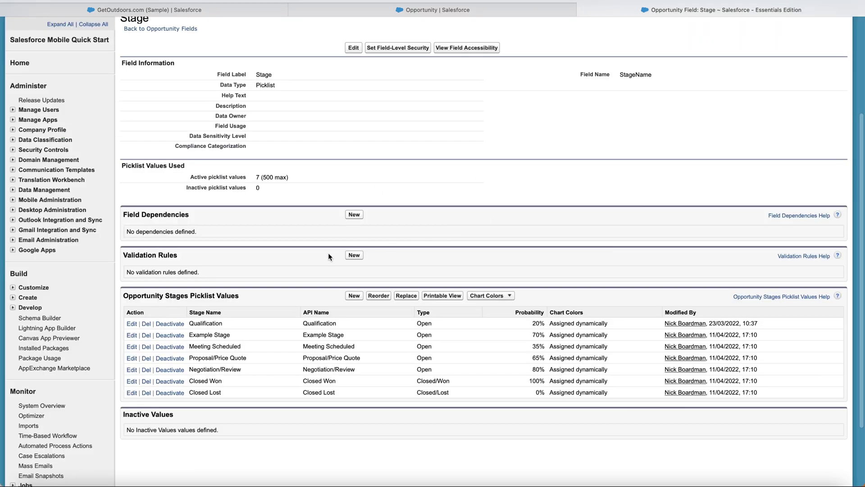
scroll(328, 253, "down", 3)
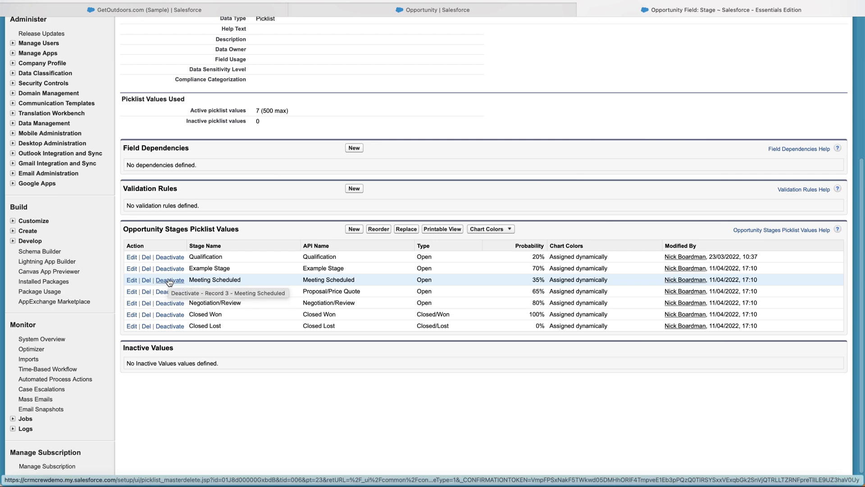
Step: Deactivate the Meeting Scheduled stage value, moving it under Inactive Values at 35%
left_click(170, 275)
left_click(501, 251)
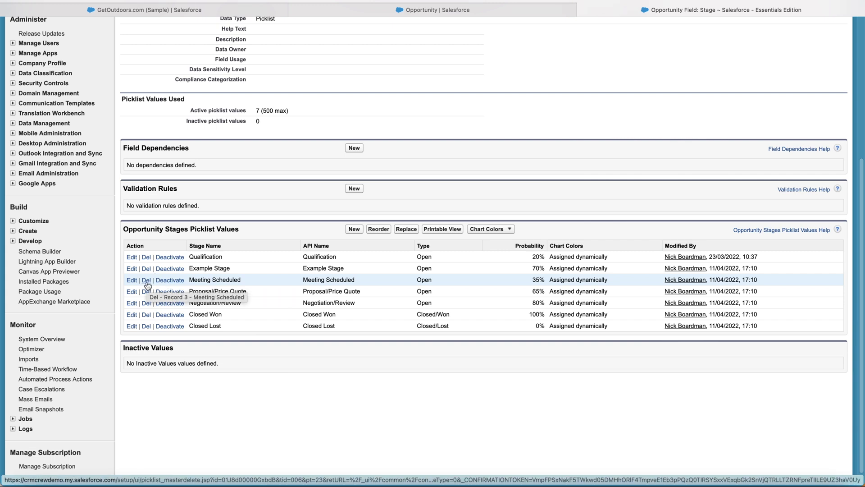
left_click(170, 281)
left_click(524, 248)
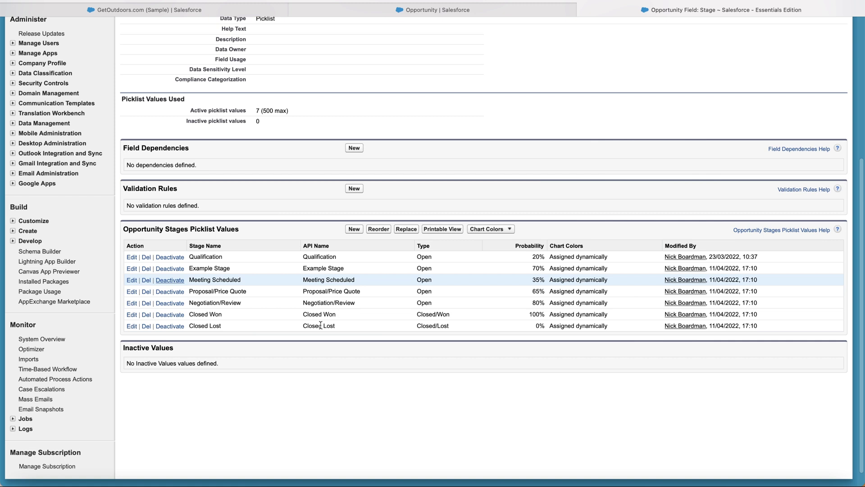
scroll(269, 307, "down", 2)
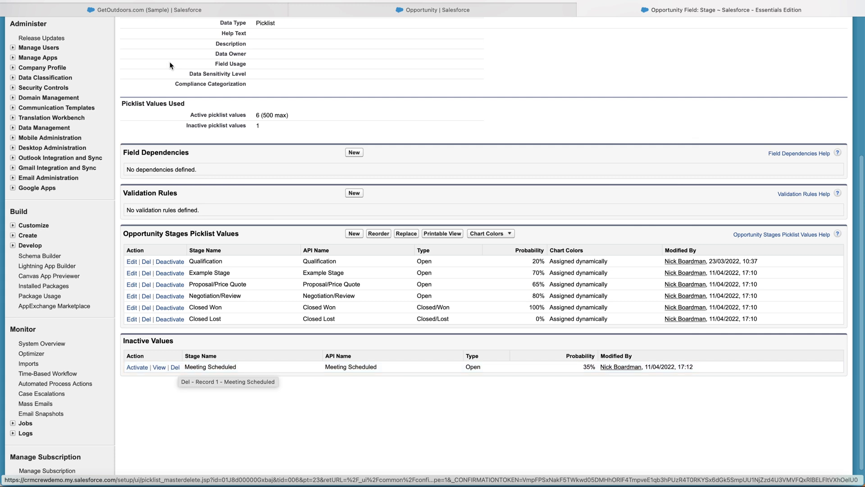
Step: Refresh the GetOutdoors.com (Sample) opportunity so its path drops Meeting Scheduled
left_click(164, 9)
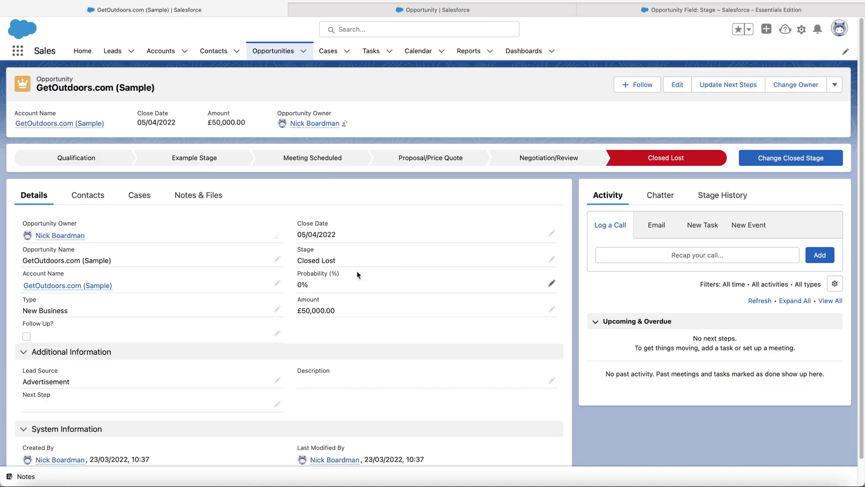
left_click(311, 122)
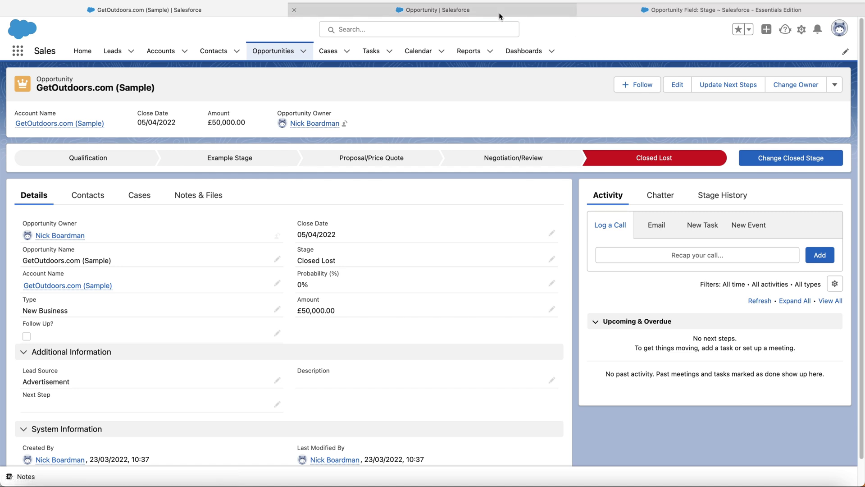
left_click(671, 10)
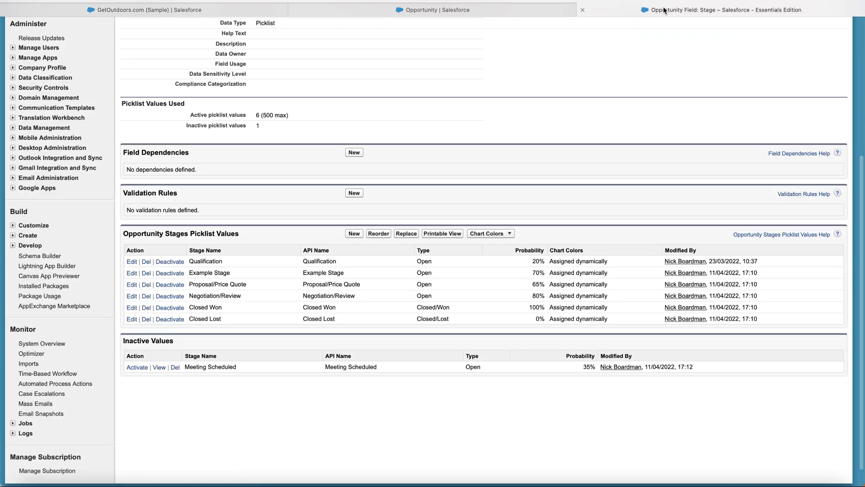
left_click(137, 367)
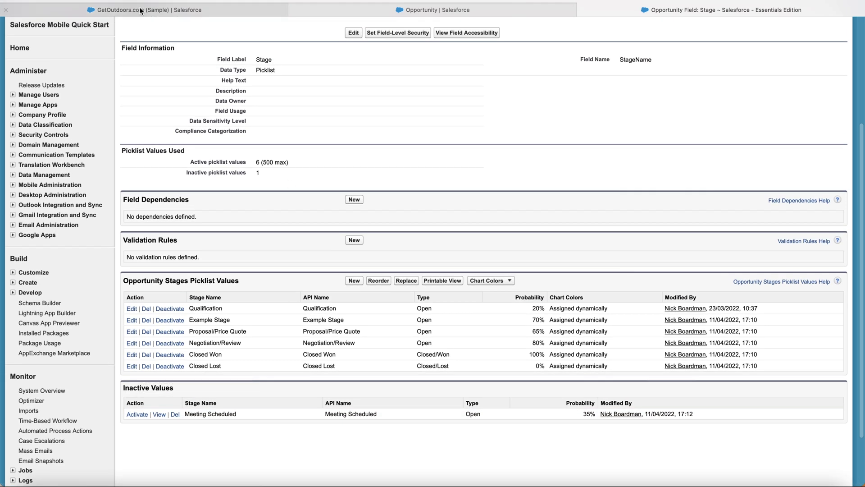
left_click(142, 10)
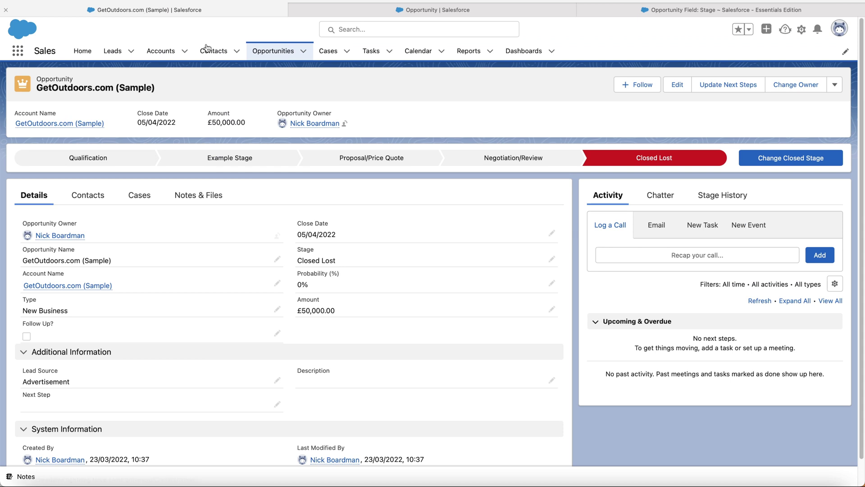
Step: Mark Negotiation/Review as the opportunity's current stage at 80% probability
left_click(88, 162)
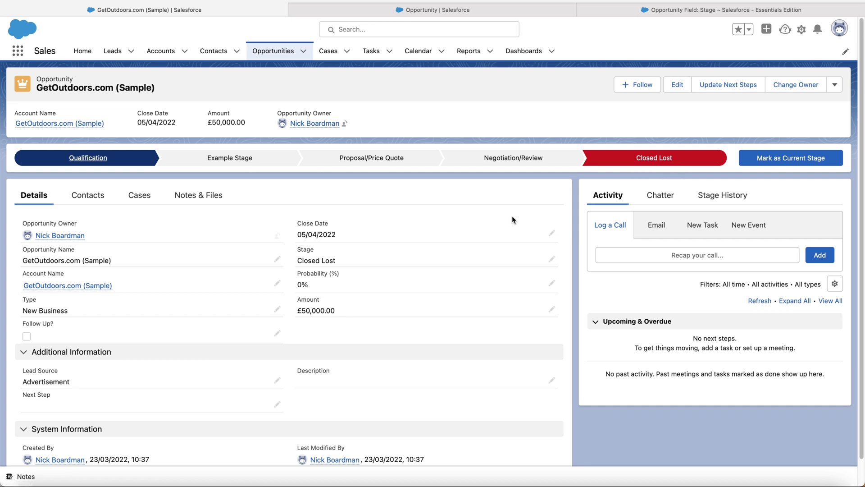
left_click(496, 158)
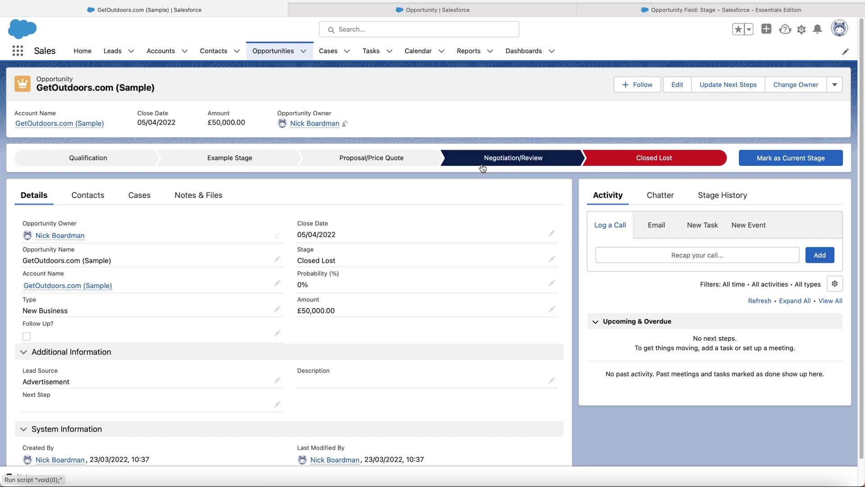
left_click(793, 161)
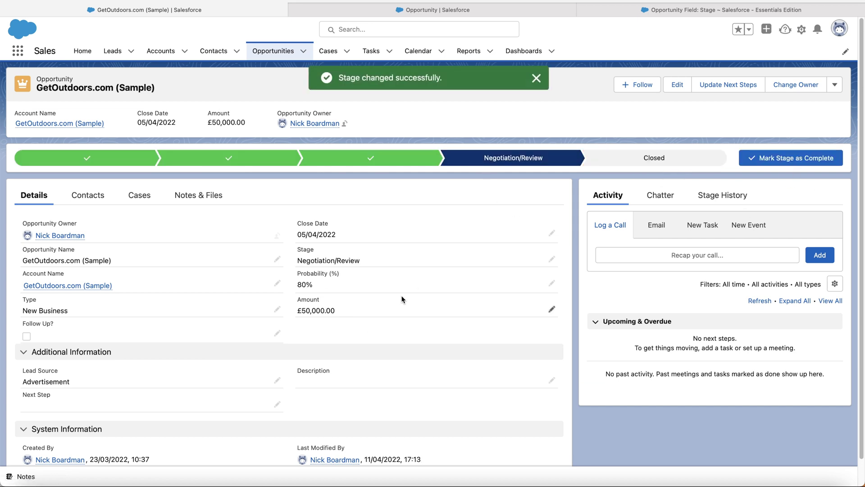